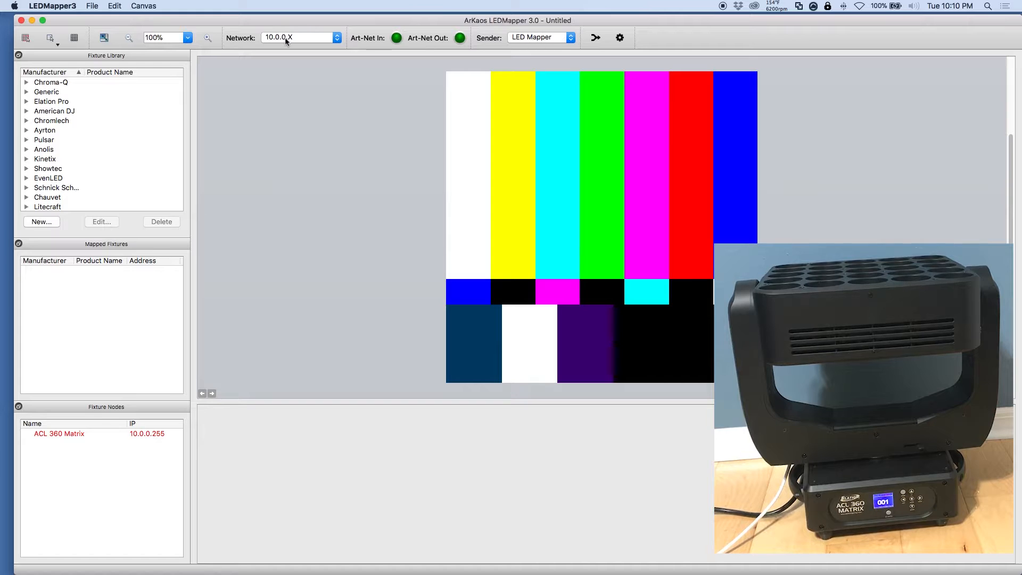
- Set the network to 10.0.0.1 and select the ACL 360 Matrix fixture node
{"action": "left_click", "coordinate": [285, 37]}
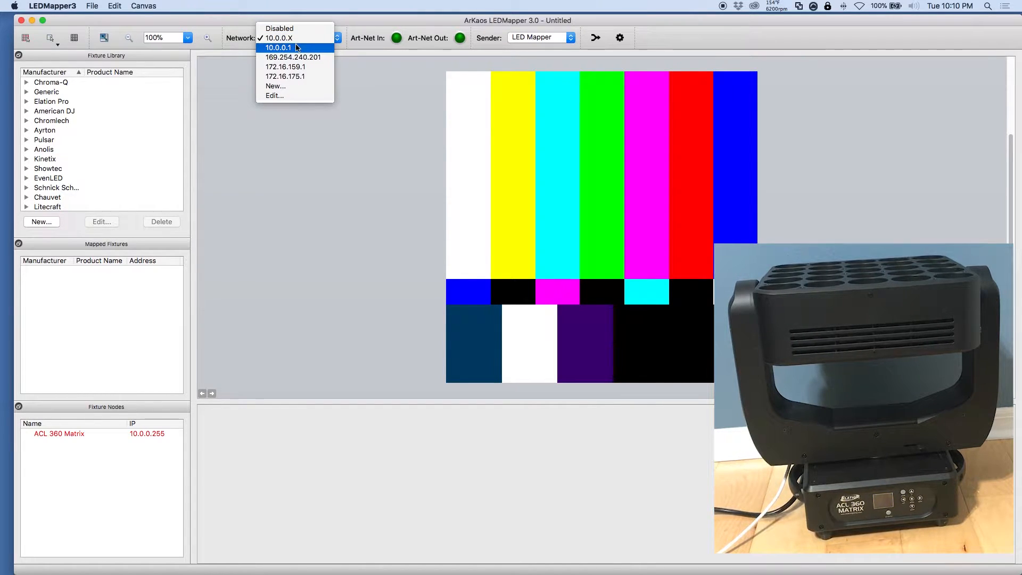
{"action": "left_click", "coordinate": [297, 47]}
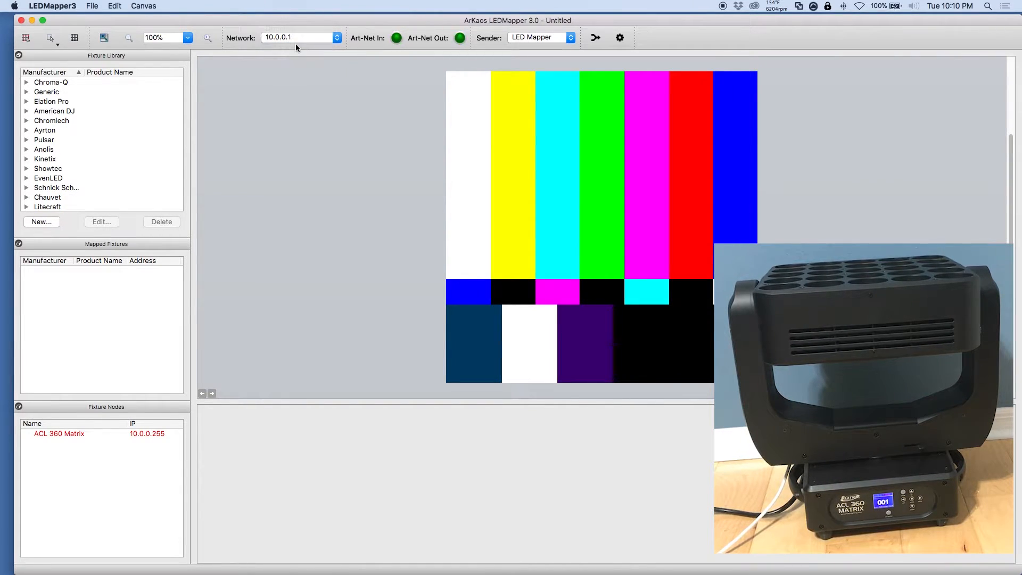
{"action": "left_click", "coordinate": [96, 435]}
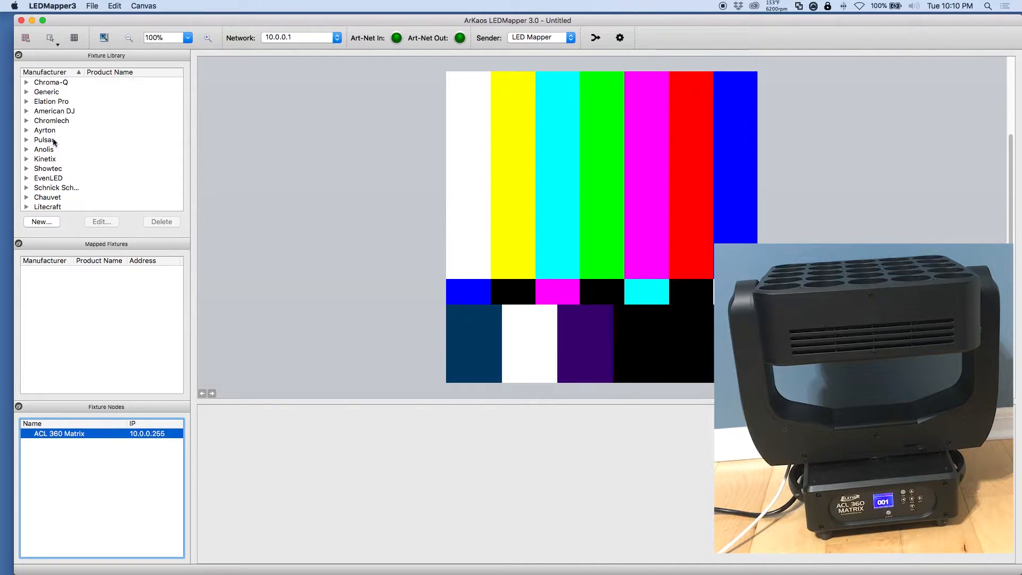
- Add the 360 acl fixture from the Elation Pro library to the canvas, placing it on the cyan bar
{"action": "left_click", "coordinate": [27, 101]}
{"action": "scroll", "coordinate": [95, 110], "scroll_direction": "down", "scroll_amount": 10}
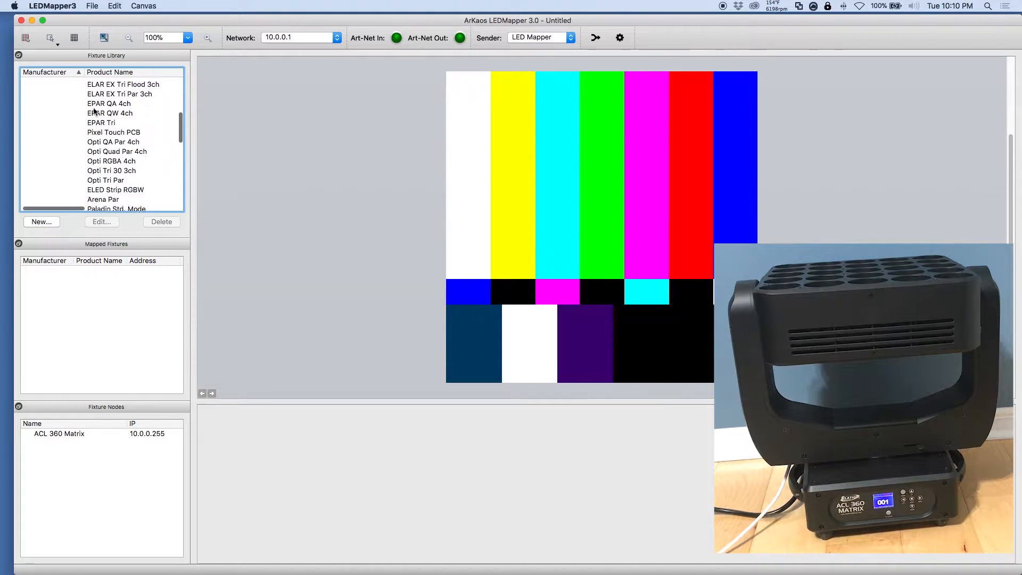
{"action": "scroll", "coordinate": [95, 110], "scroll_direction": "down", "scroll_amount": 2}
{"action": "left_click", "coordinate": [96, 124]}
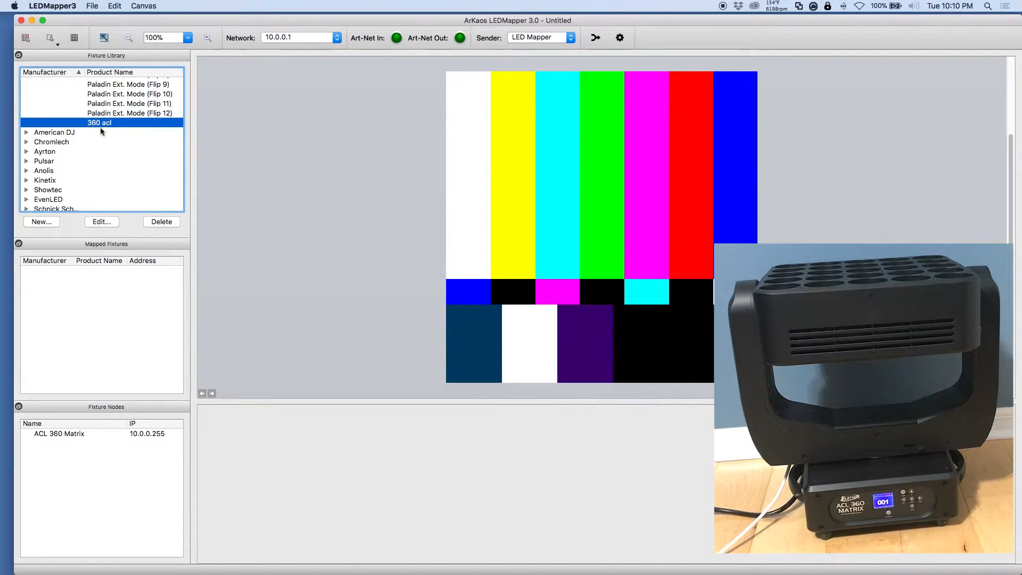
{"action": "scroll", "coordinate": [126, 165], "scroll_direction": "right", "scroll_amount": 1}
{"action": "scroll", "coordinate": [129, 205], "scroll_direction": "up", "scroll_amount": 1}
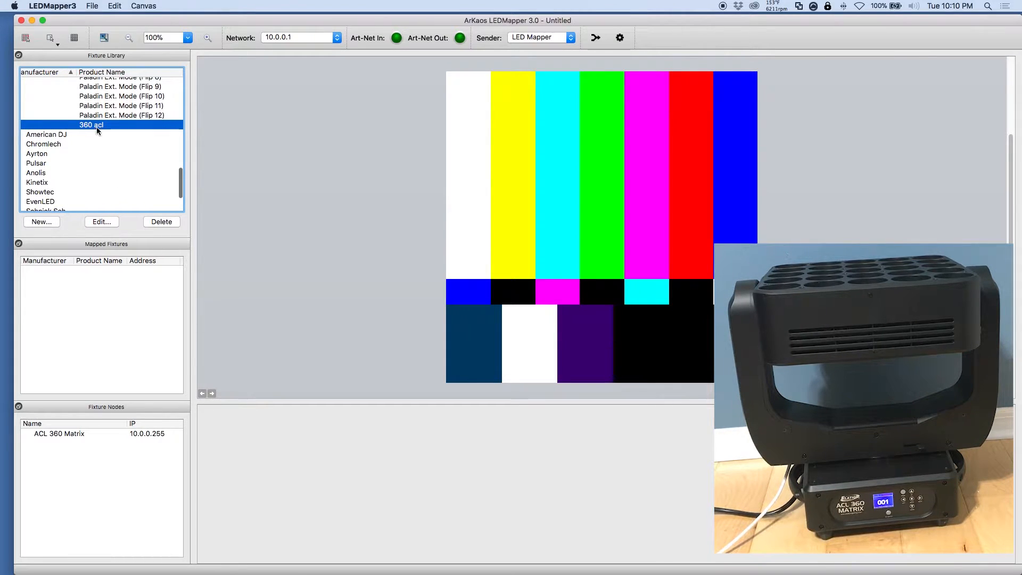
{"action": "left_click_drag", "start_coordinate": [97, 129], "coordinate": [554, 207]}
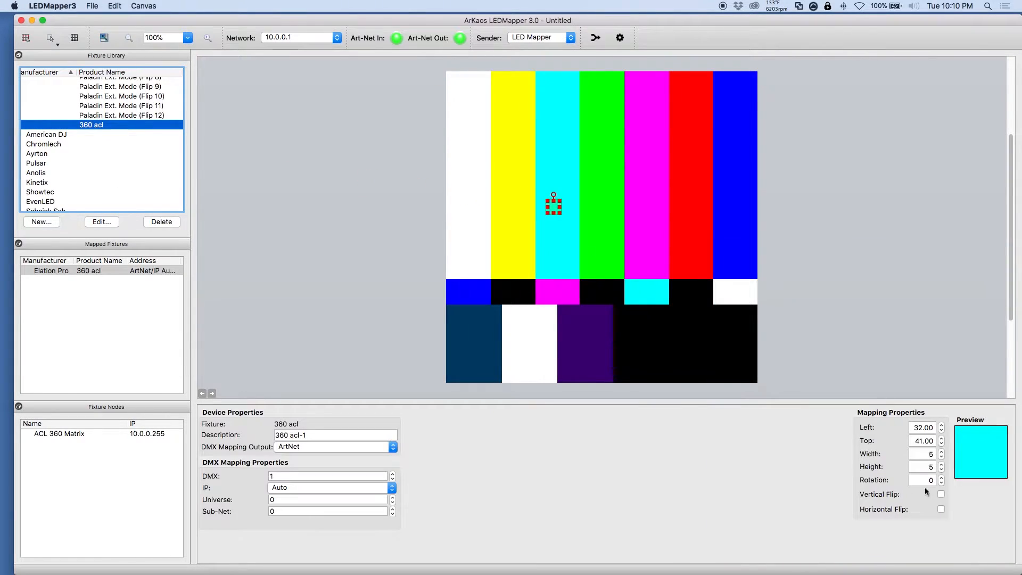
- Set the 360 acl mapping's width and height to 50 and move it to about left 26, top 13
{"action": "left_click", "coordinate": [924, 454]}
{"action": "type", "text": "0"}
{"action": "key", "text": "Return"}
{"action": "key", "text": "Tab"}
{"action": "type", "text": "50"}
{"action": "key", "text": "Return"}
{"action": "left_click_drag", "start_coordinate": [557, 244], "coordinate": [609, 225]}
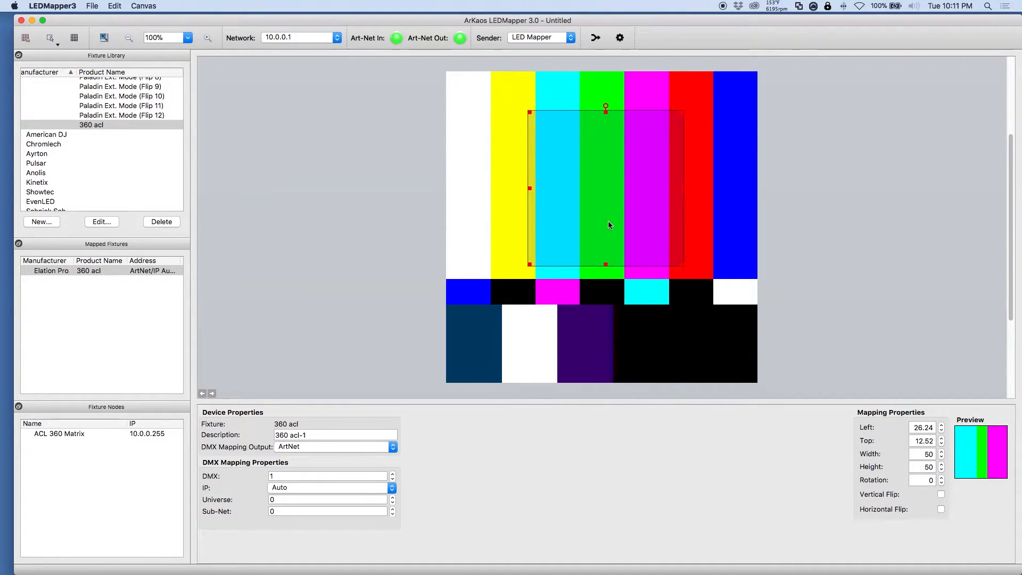
{"action": "scroll", "coordinate": [599, 158], "scroll_direction": "up", "scroll_amount": 2}
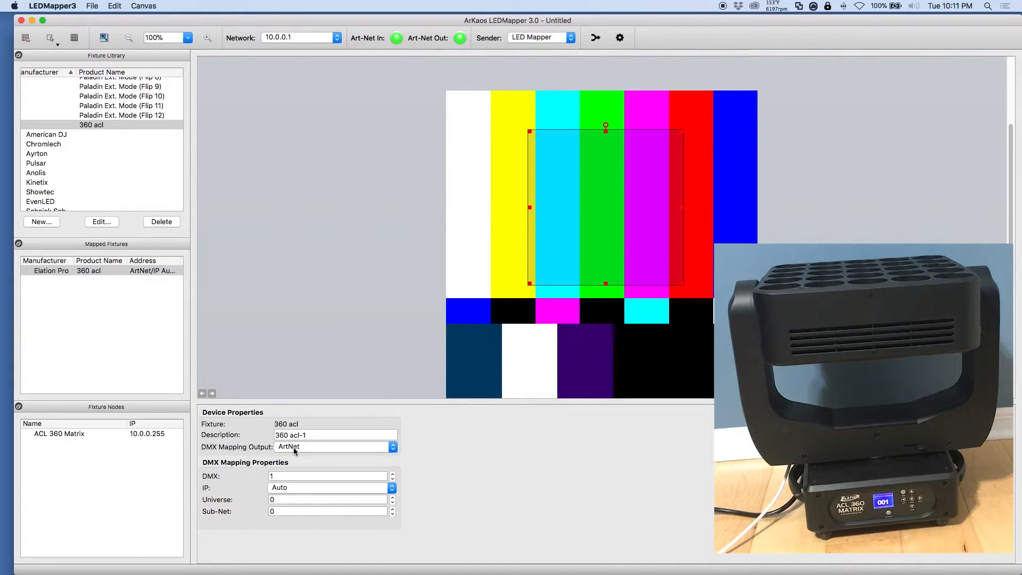
- Set the fixture's DMX address to 7 and its IP to the ACL 360 Matrix node at 10.0.0.255
{"action": "left_click_drag", "start_coordinate": [292, 479], "coordinate": [261, 479]}
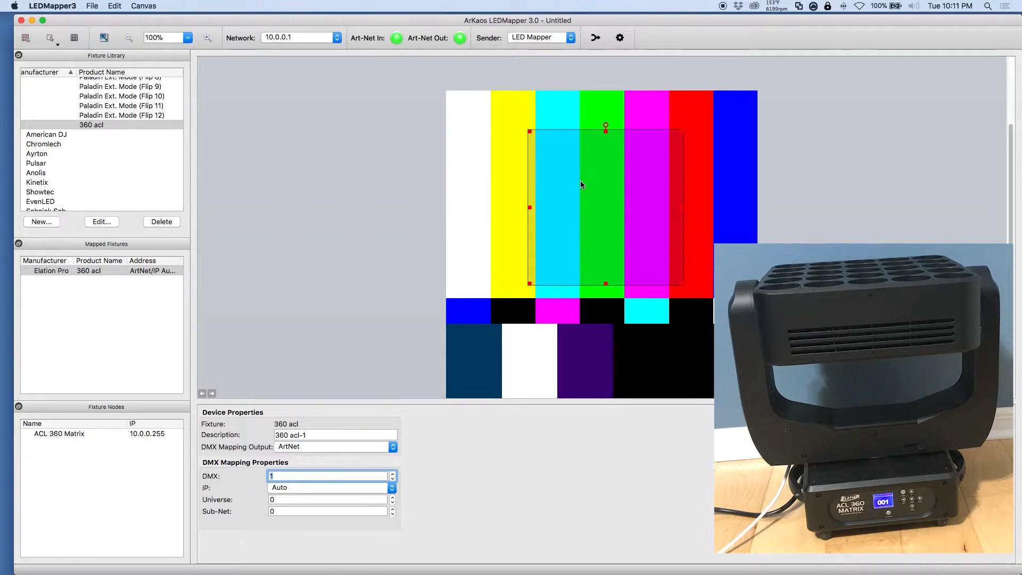
{"action": "type", "text": "7"}
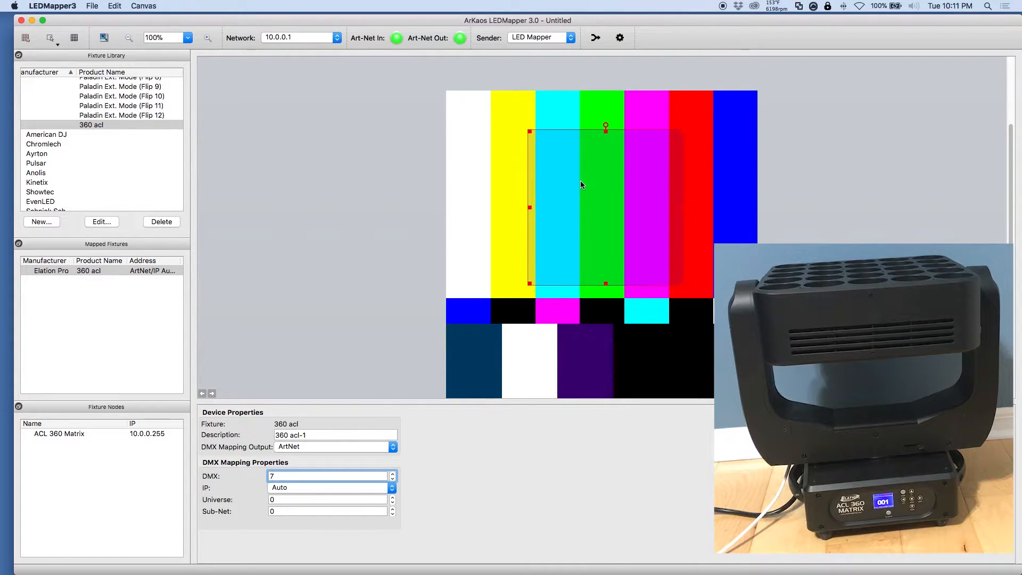
{"action": "left_click", "coordinate": [285, 488]}
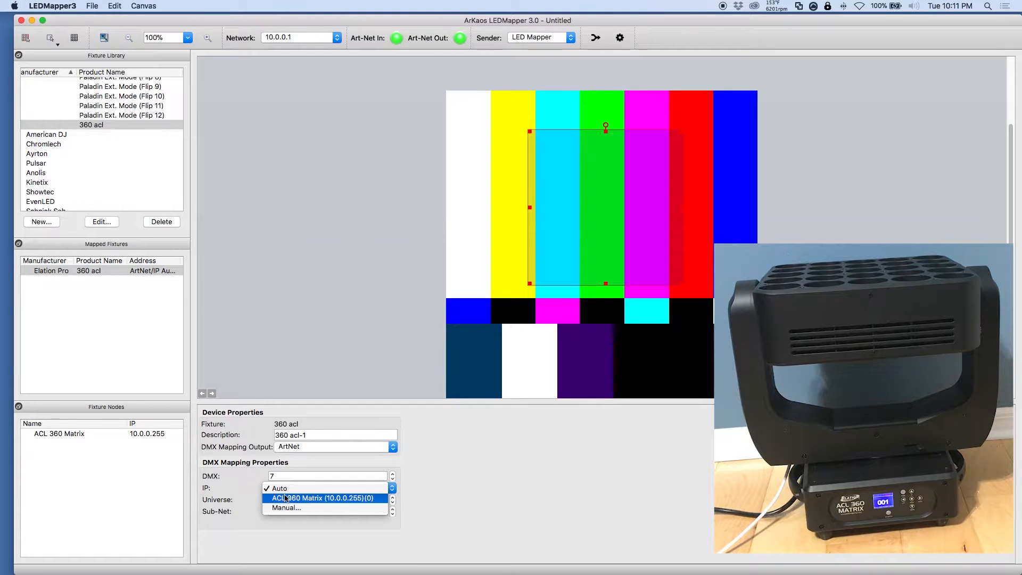
{"action": "left_click", "coordinate": [285, 498]}
- Switch to Compu Show to check the ACL 360 Matrix's universe and channels, and compare them with the universe setting in LEDMapper
{"action": "left_click", "coordinate": [275, 501]}
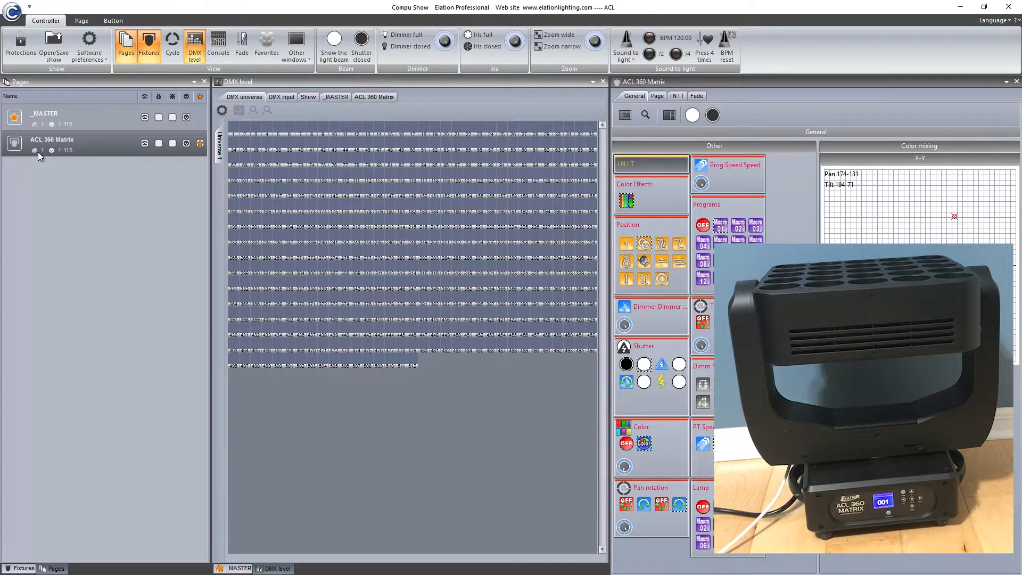
{"action": "left_click", "coordinate": [626, 198]}
{"action": "key", "text": "ctrl+Left"}
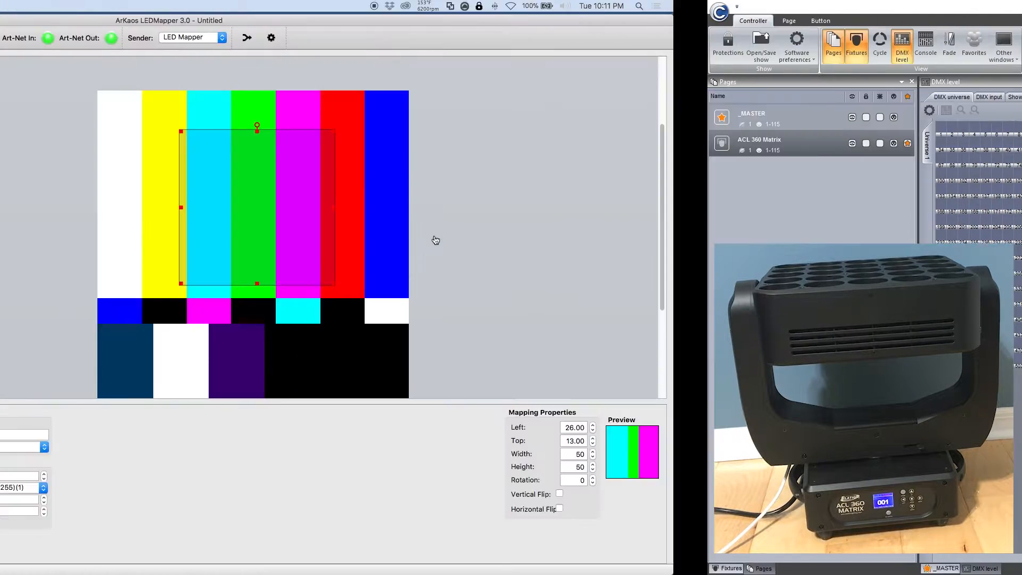
{"action": "left_click", "coordinate": [282, 501]}
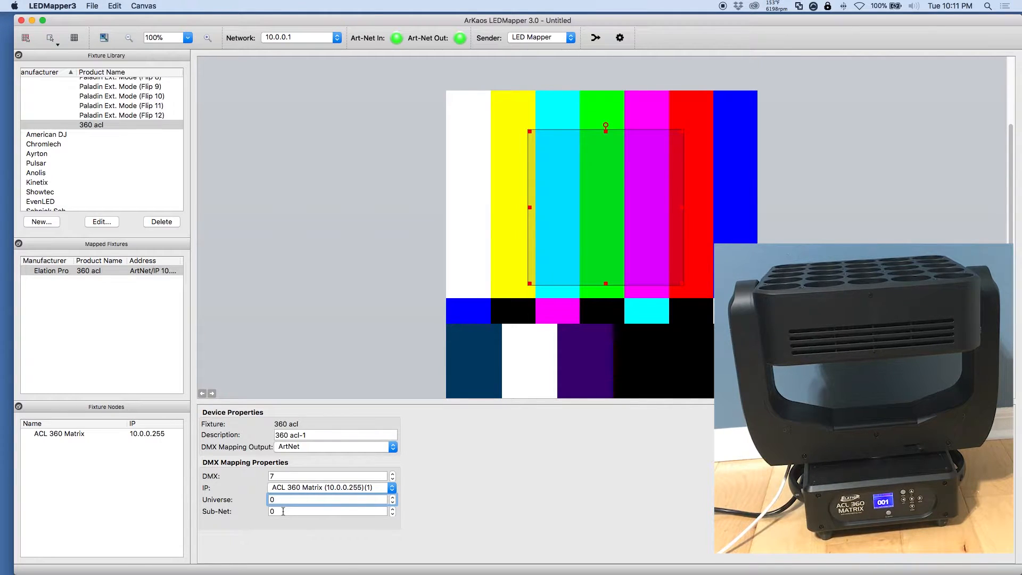
{"action": "scroll", "coordinate": [462, 276], "scroll_direction": "up", "scroll_amount": 5}
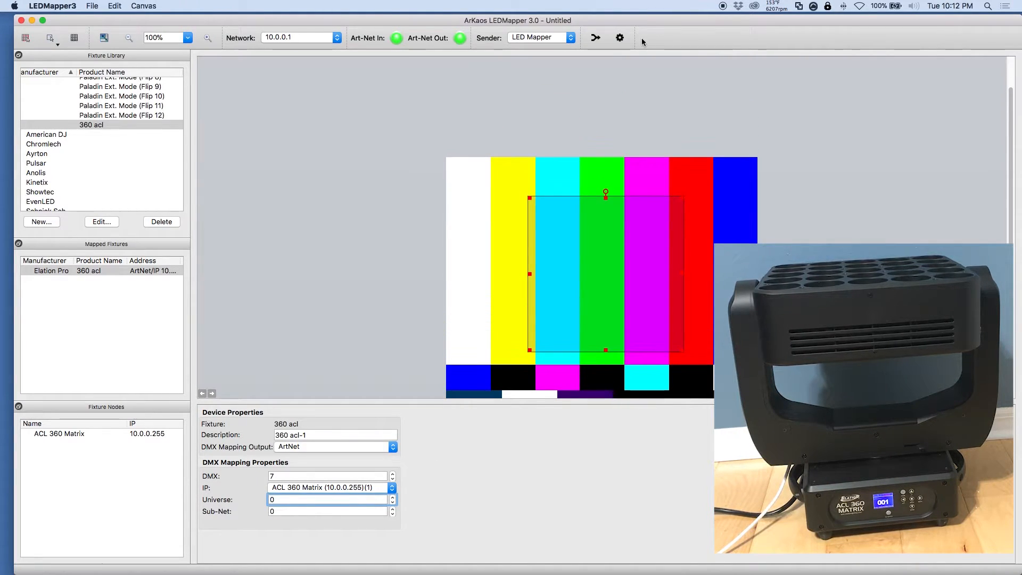
{"action": "scroll", "coordinate": [643, 108], "scroll_direction": "down", "scroll_amount": 7}
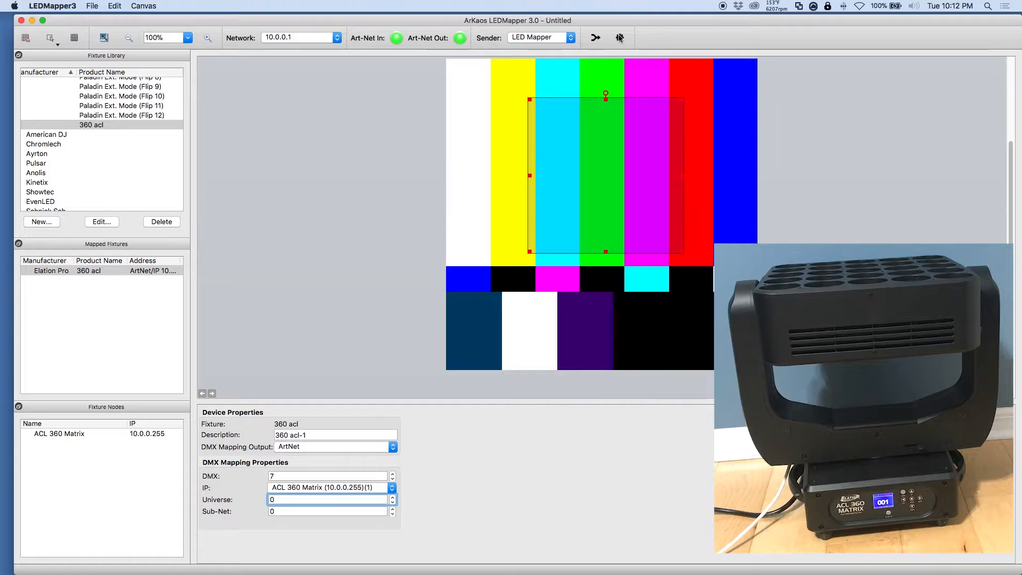
- Configure DMX Universe Merging to output to start universe 1 and apply the settings
{"action": "left_click", "coordinate": [619, 37]}
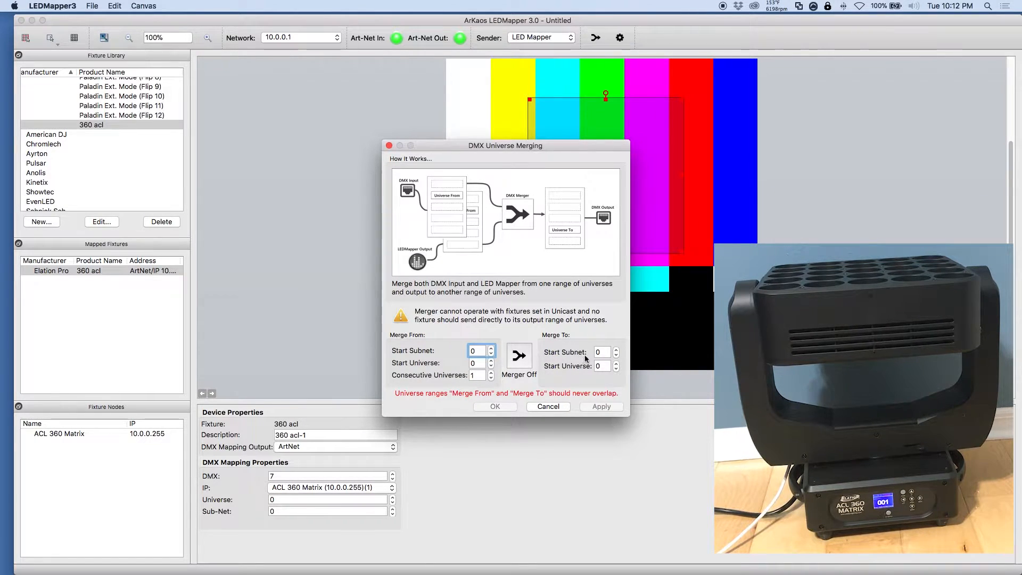
{"action": "left_click_drag", "start_coordinate": [605, 367], "coordinate": [583, 367]}
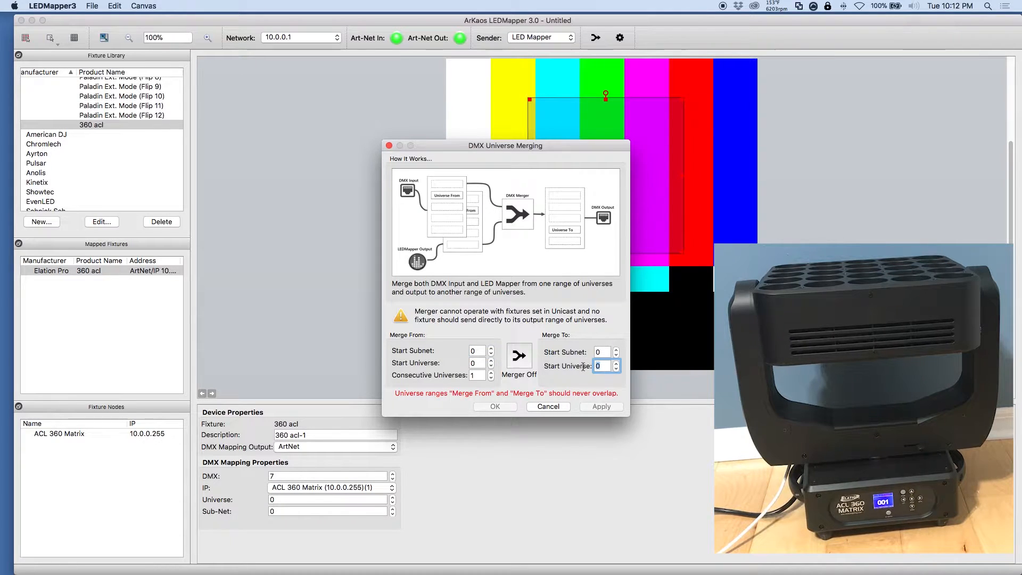
{"action": "type", "text": "1"}
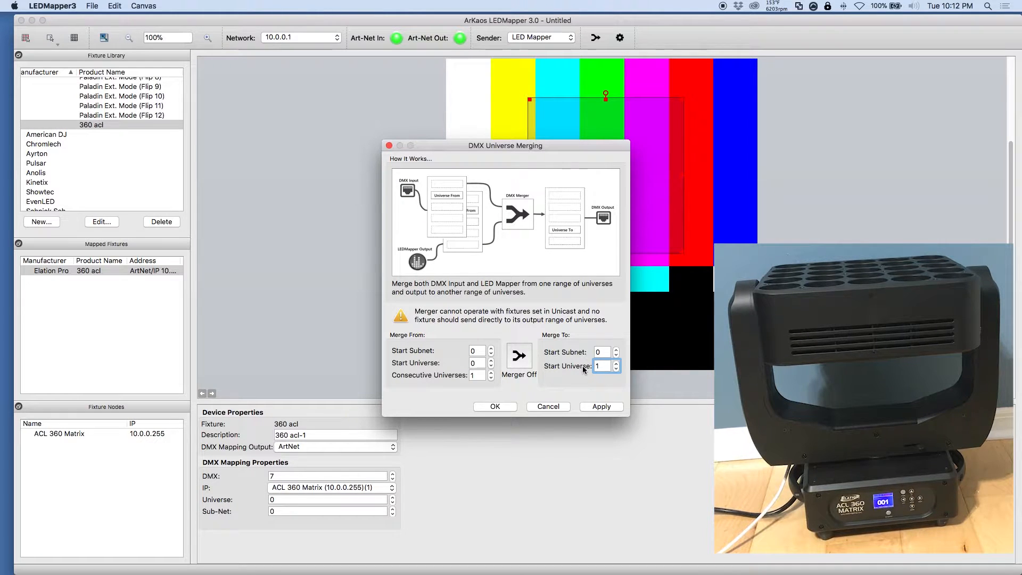
{"action": "key", "text": "BackSpace"}
{"action": "type", "text": "0"}
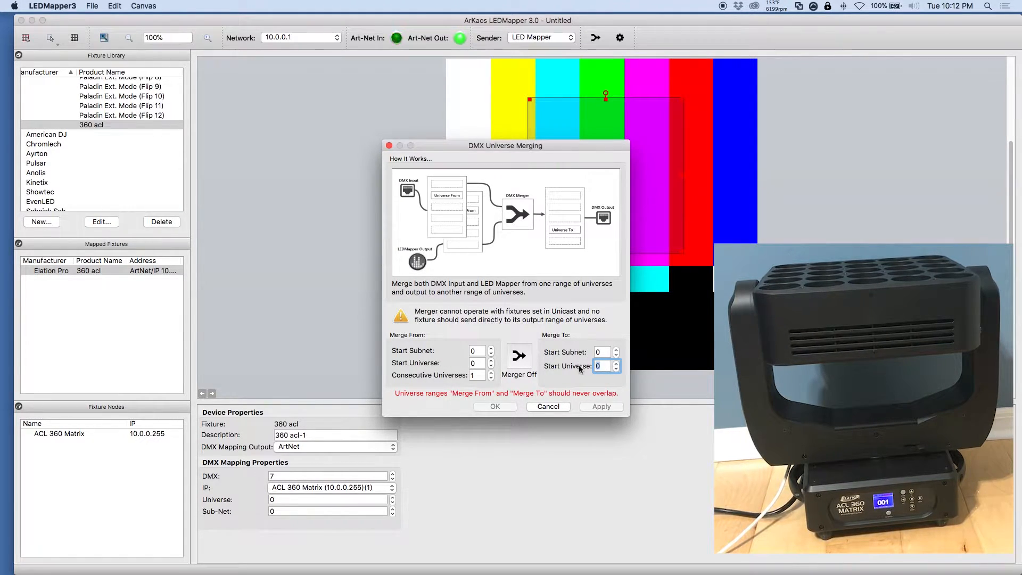
{"action": "type", "text": "1"}
{"action": "left_click", "coordinate": [593, 410]}
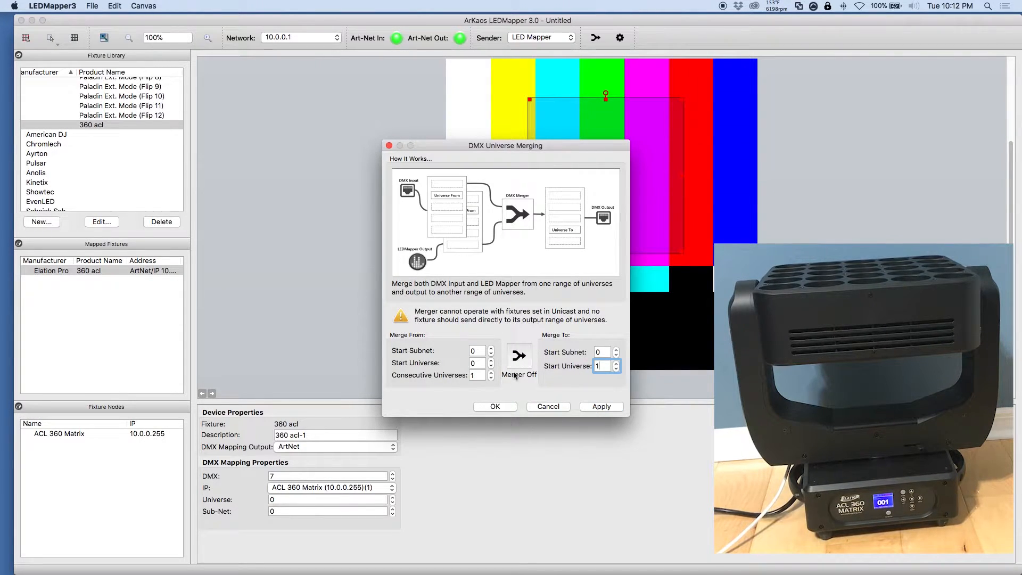
{"action": "left_click", "coordinate": [504, 406]}
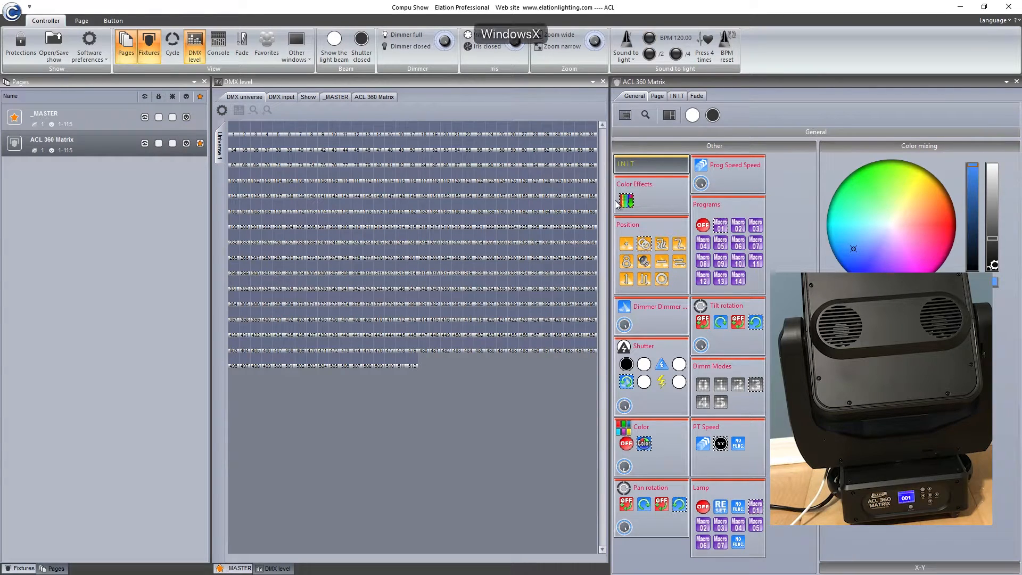
- In Compu Show, run the circle position effect on the ACL 360 Matrix and adjust its linear dimmer
{"action": "left_click", "coordinate": [662, 279]}
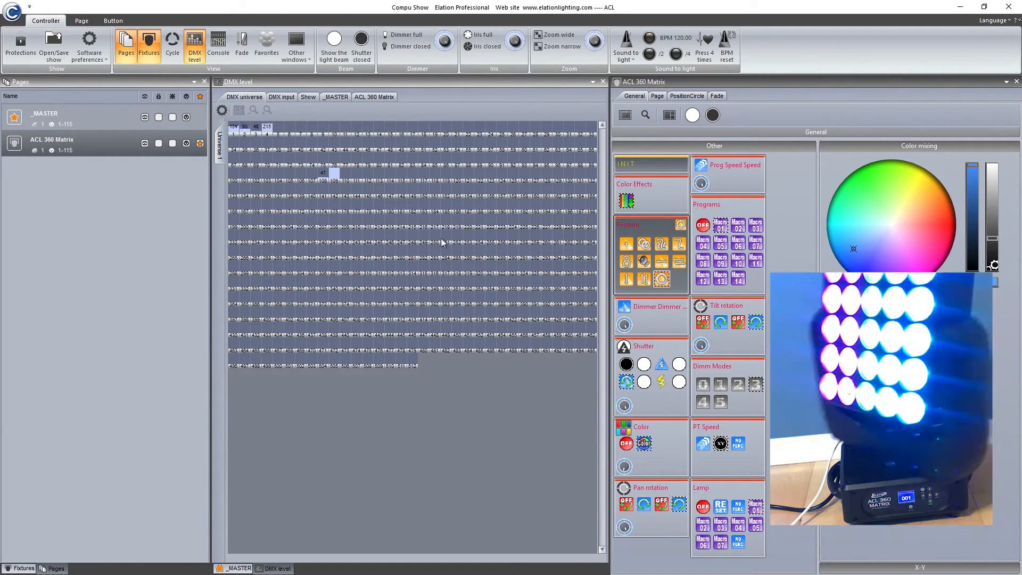
{"action": "left_click", "coordinate": [629, 326]}
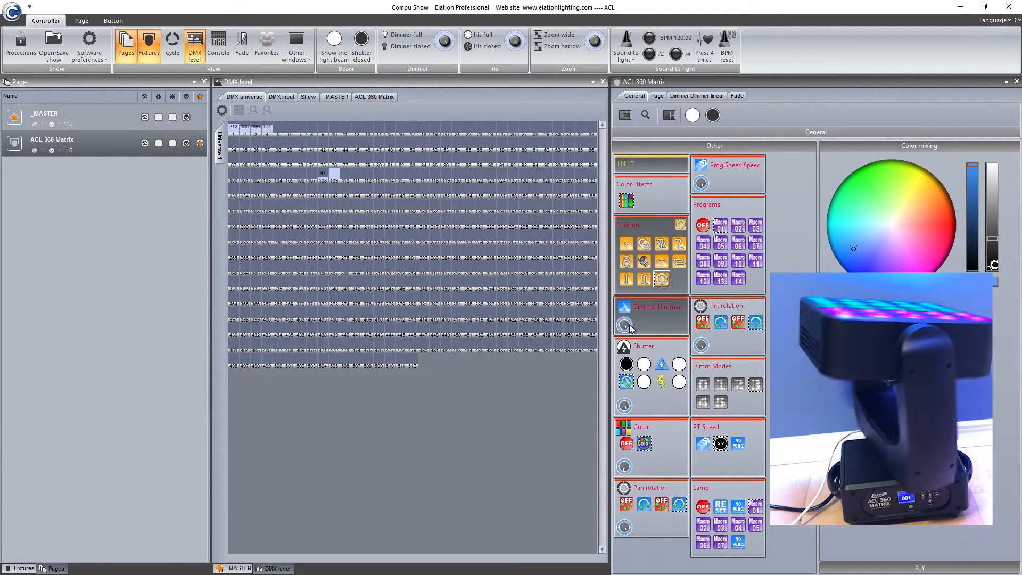
{"action": "left_click_drag", "start_coordinate": [629, 326], "coordinate": [627, 341]}
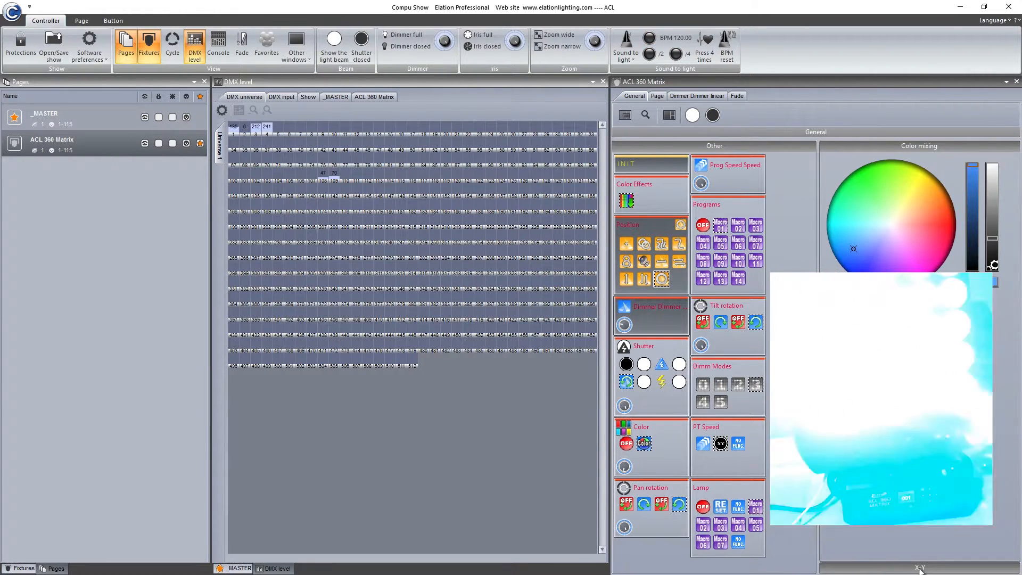
{"action": "left_click", "coordinate": [874, 569]}
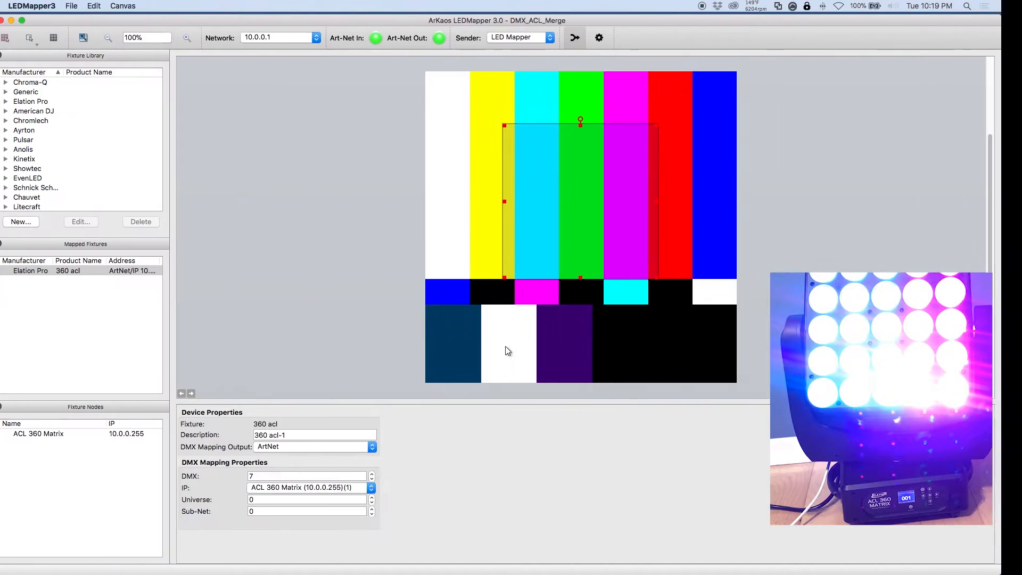
- In LEDMapper, move the 360 acl mapping around the test pattern and leave it spanning the yellow to red bars
{"action": "left_click_drag", "start_coordinate": [579, 254], "coordinate": [610, 268]}
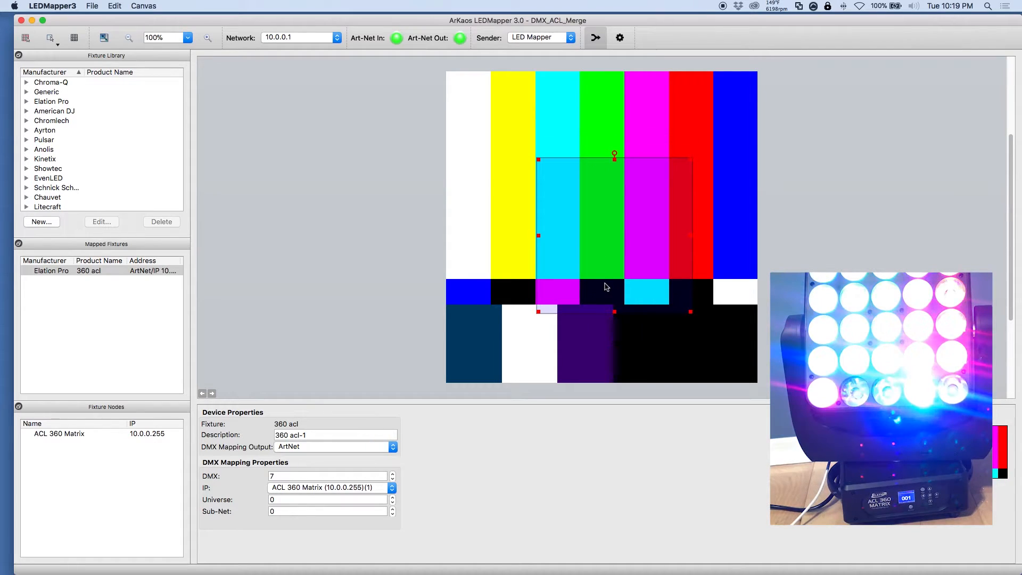
{"action": "mouse_move", "coordinate": [598, 226]}
{"action": "left_mouse_down"}
{"action": "mouse_move", "coordinate": [586, 220]}
{"action": "mouse_move", "coordinate": [605, 232]}
{"action": "mouse_move", "coordinate": [593, 228]}
{"action": "left_mouse_up"}
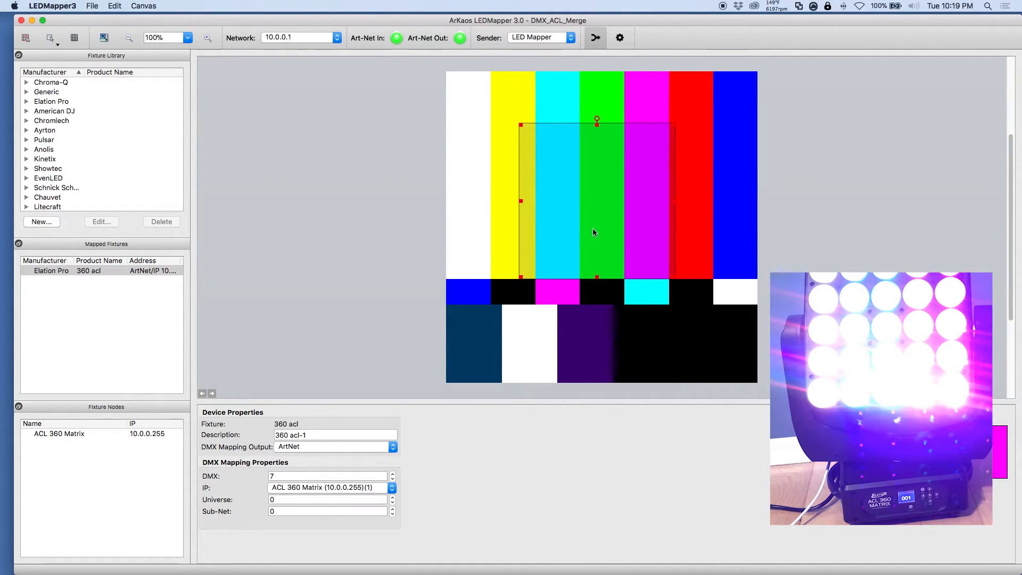
- Save the mapping to the Desktop under the name ArkaosACLMerge
{"action": "left_click", "coordinate": [89, 5]}
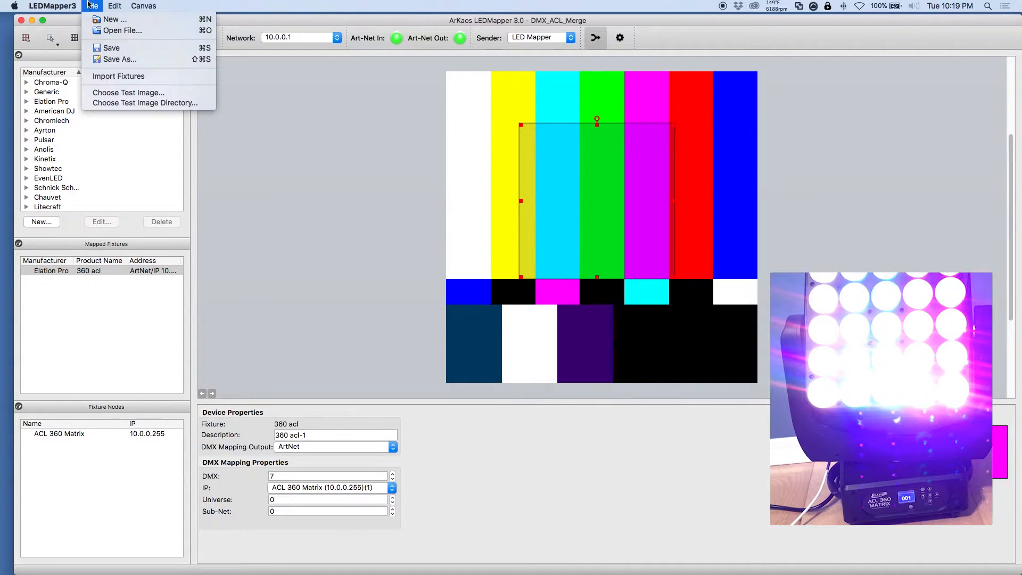
{"action": "left_click", "coordinate": [128, 61]}
{"action": "type", "text": "Arkaos"}
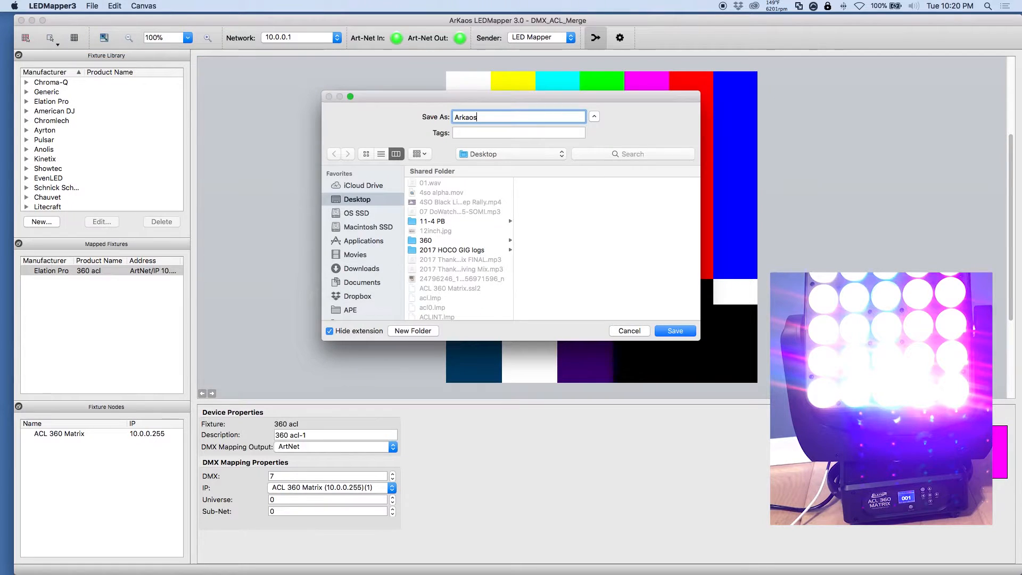
{"action": "type", "text": "ACKLerge"}
{"action": "key", "text": "Return"}
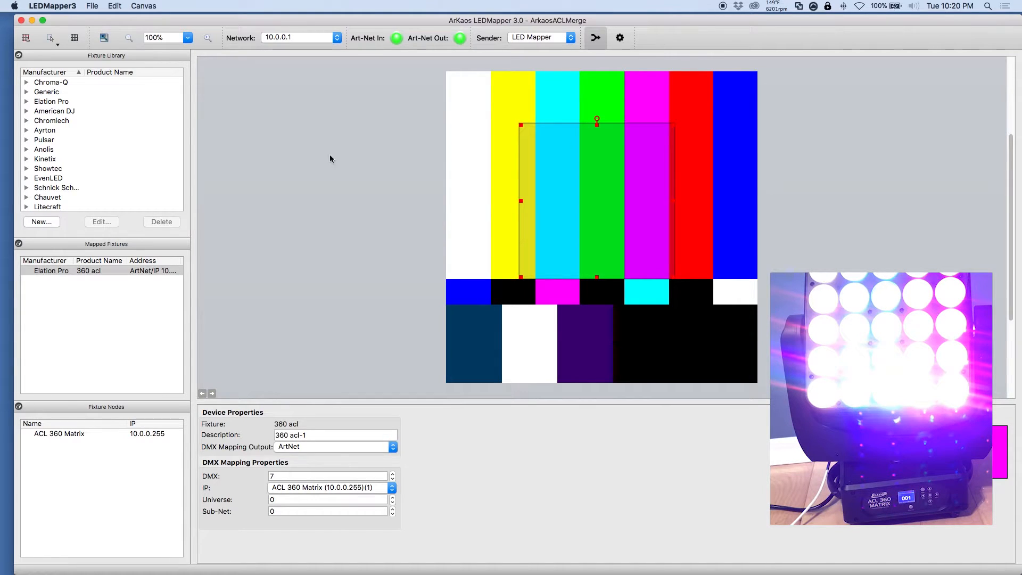
- Change the sender to MediaMaster and acknowledge the universe merging notice
{"action": "left_click", "coordinate": [552, 42]}
{"action": "left_click", "coordinate": [535, 49]}
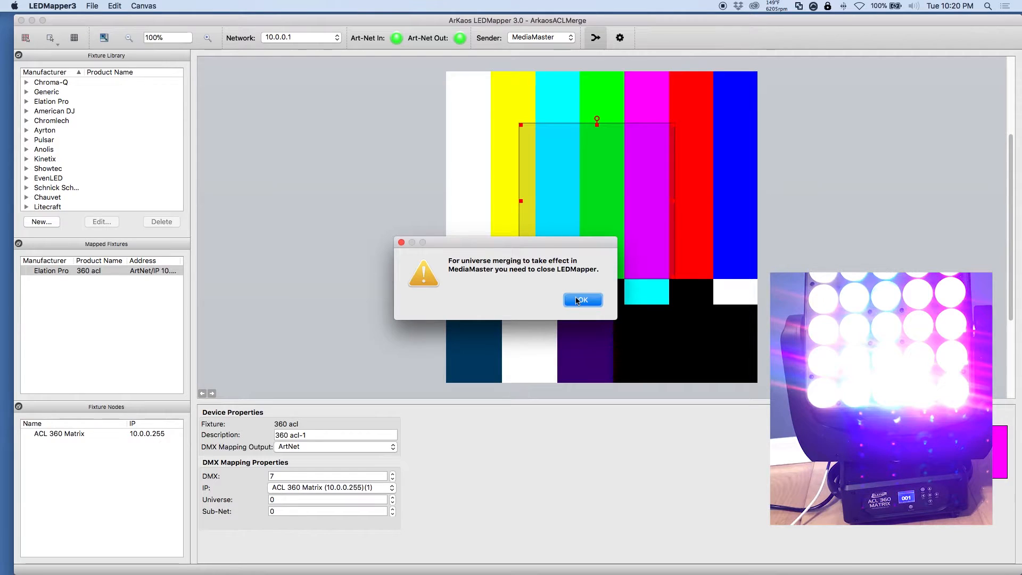
{"action": "left_click", "coordinate": [577, 301]}
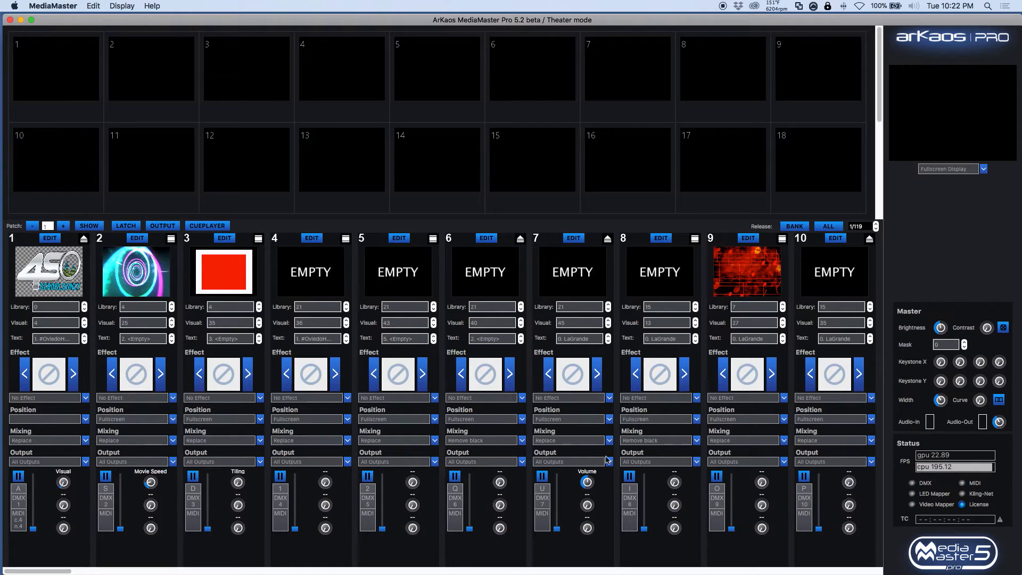
- Import the ArkaosACLMerge.lmp mapping from the Desktop as MediaMaster's LED Mapper output and apply the preferences
{"action": "key", "text": "super+q"}
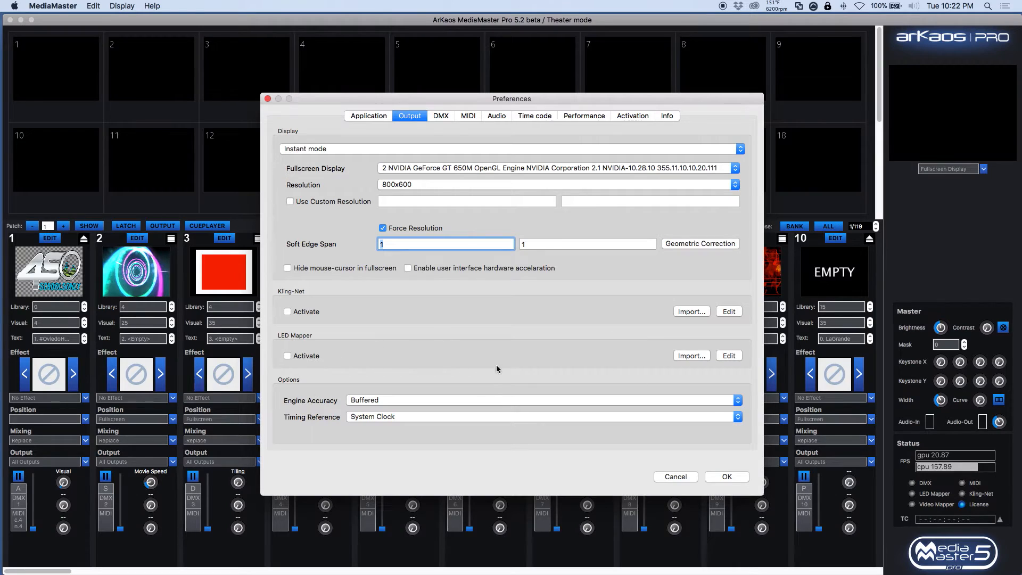
{"action": "left_click", "coordinate": [701, 358]}
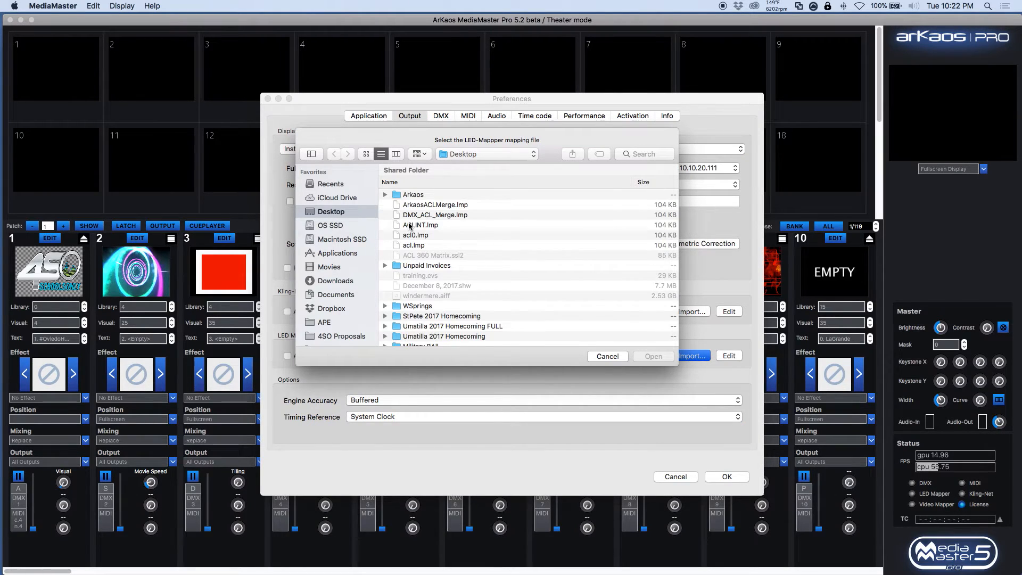
{"action": "left_click", "coordinate": [408, 208]}
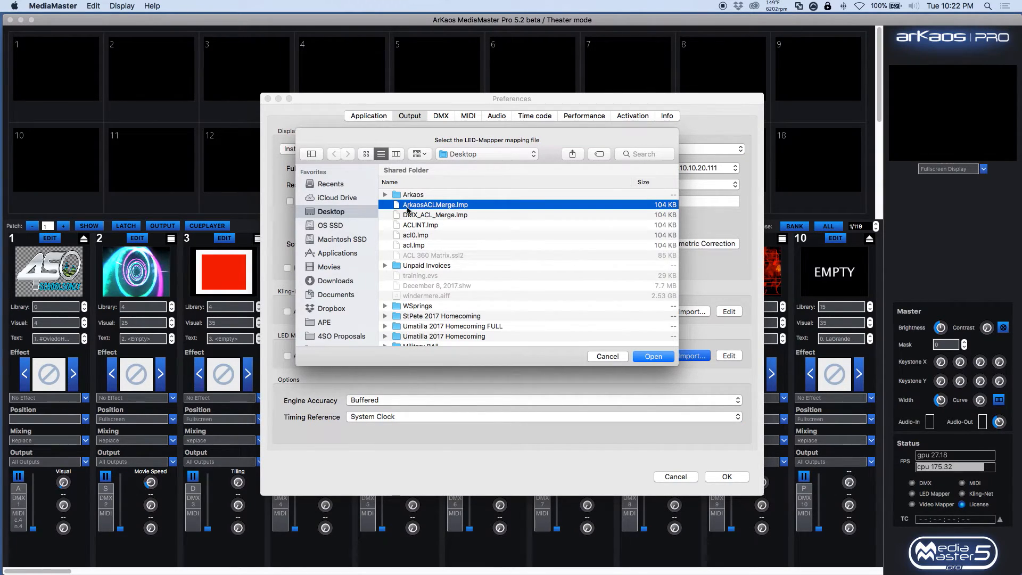
{"action": "key", "text": "Return"}
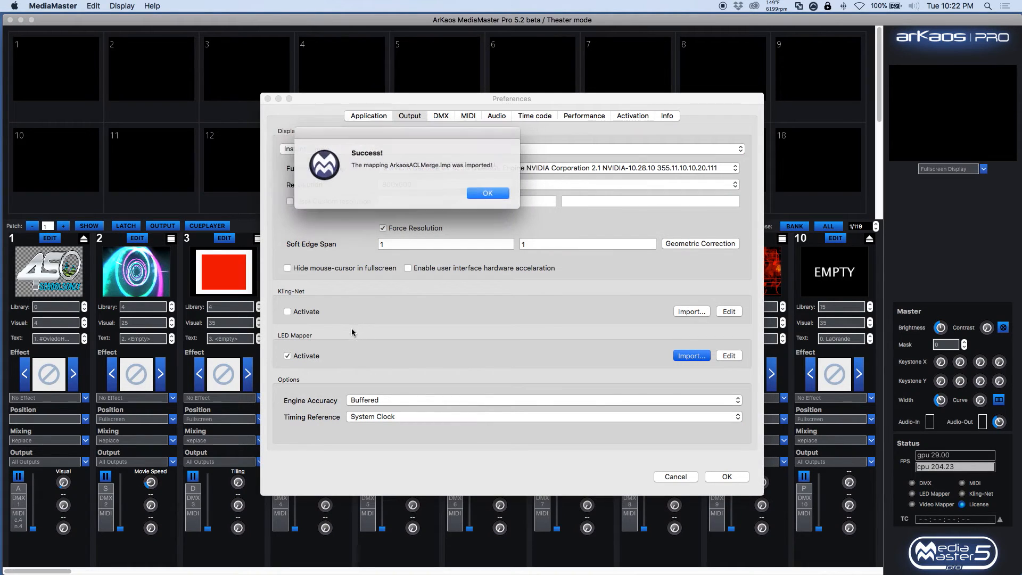
{"action": "left_click", "coordinate": [482, 192]}
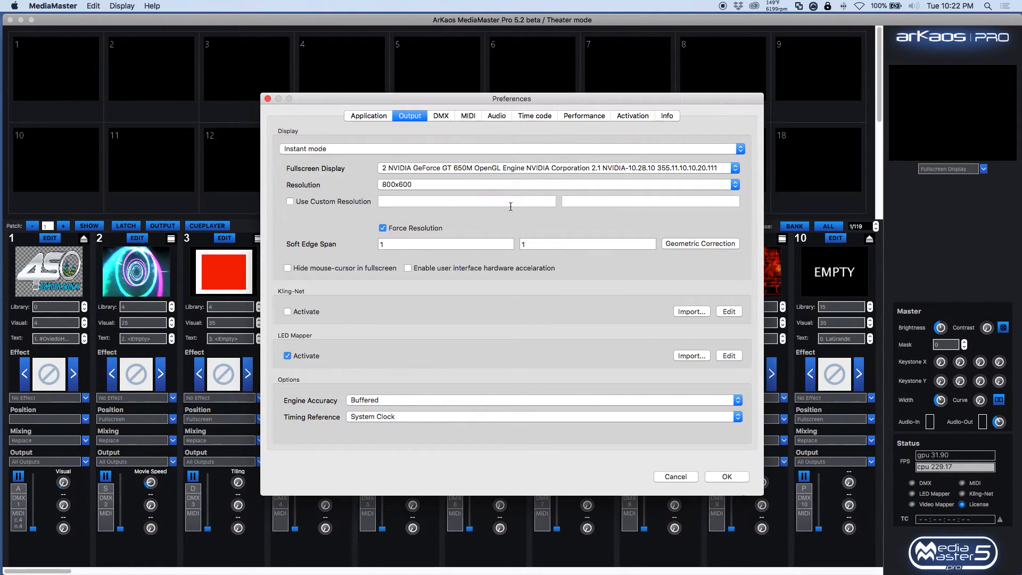
{"action": "left_click", "coordinate": [738, 478]}
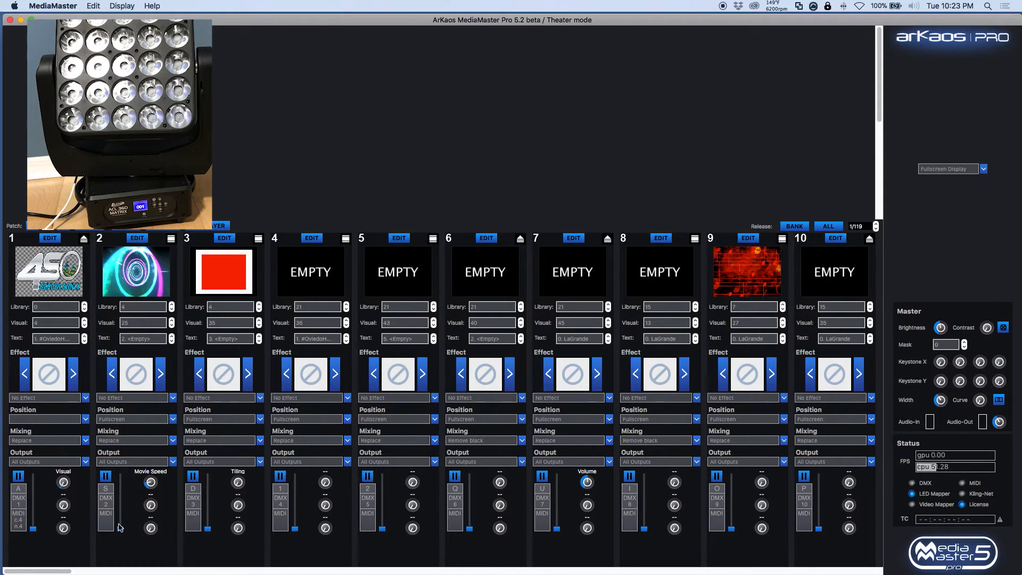
- Fade layer 2's visual fully in and back out, and raise layer 3's intensity to full
{"action": "scroll", "coordinate": [341, 498], "scroll_direction": "right", "scroll_amount": 1}
{"action": "scroll", "coordinate": [487, 478], "scroll_direction": "right", "scroll_amount": 1}
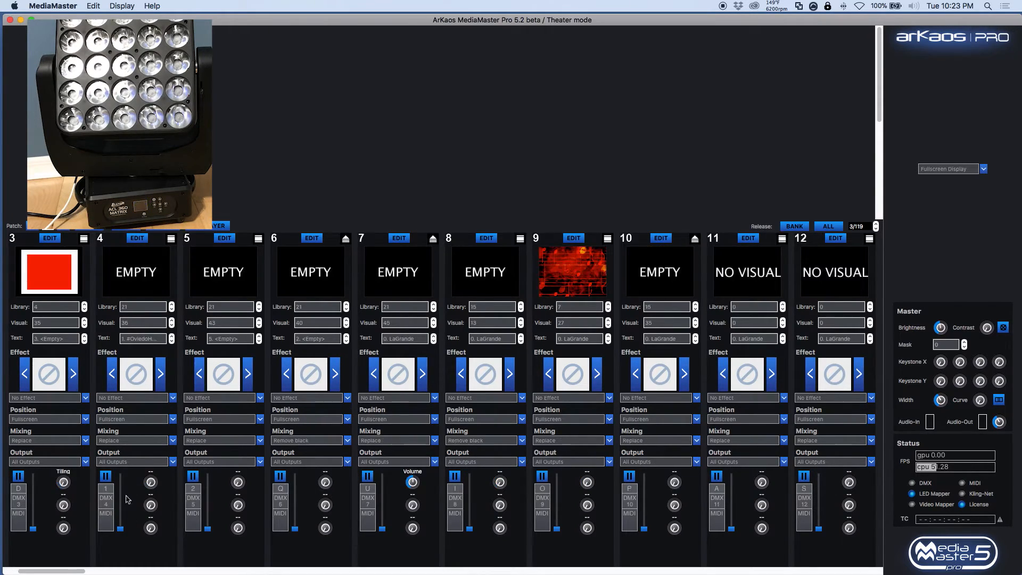
{"action": "scroll", "coordinate": [101, 529], "scroll_direction": "left", "scroll_amount": 1}
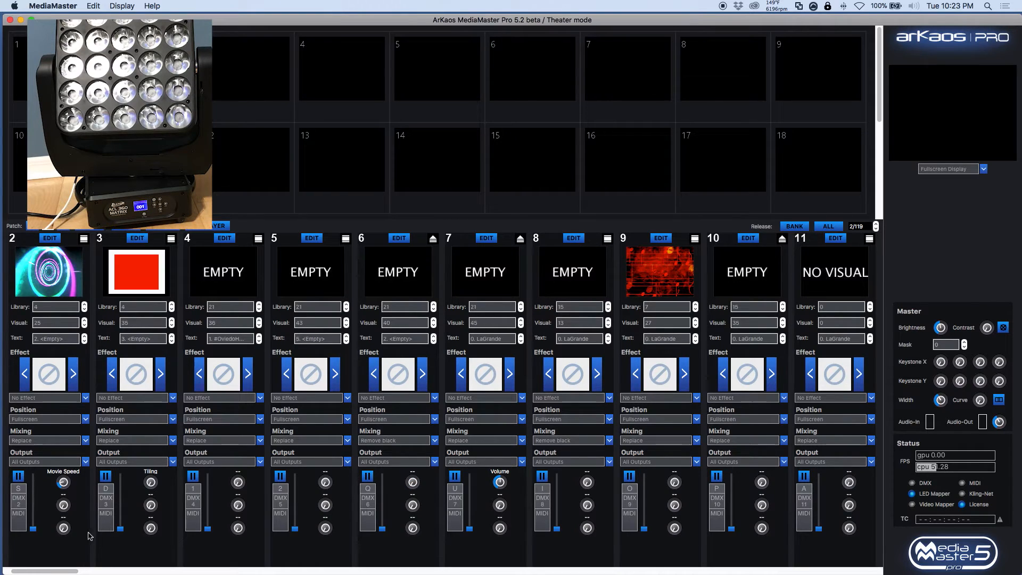
{"action": "scroll", "coordinate": [80, 546], "scroll_direction": "left", "scroll_amount": 1}
{"action": "left_click_drag", "start_coordinate": [121, 526], "coordinate": [127, 422]}
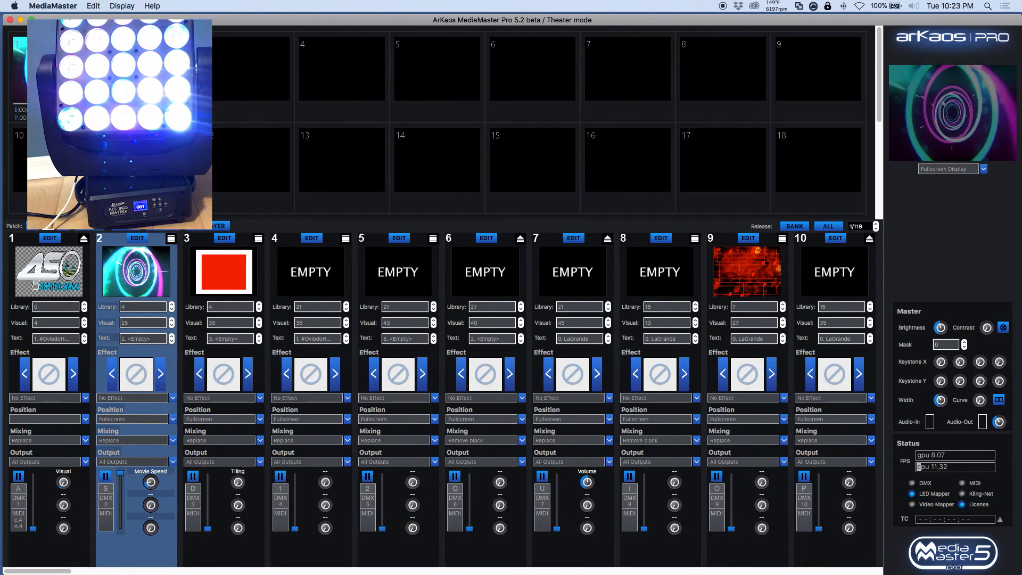
{"action": "left_click_drag", "start_coordinate": [121, 473], "coordinate": [131, 573]}
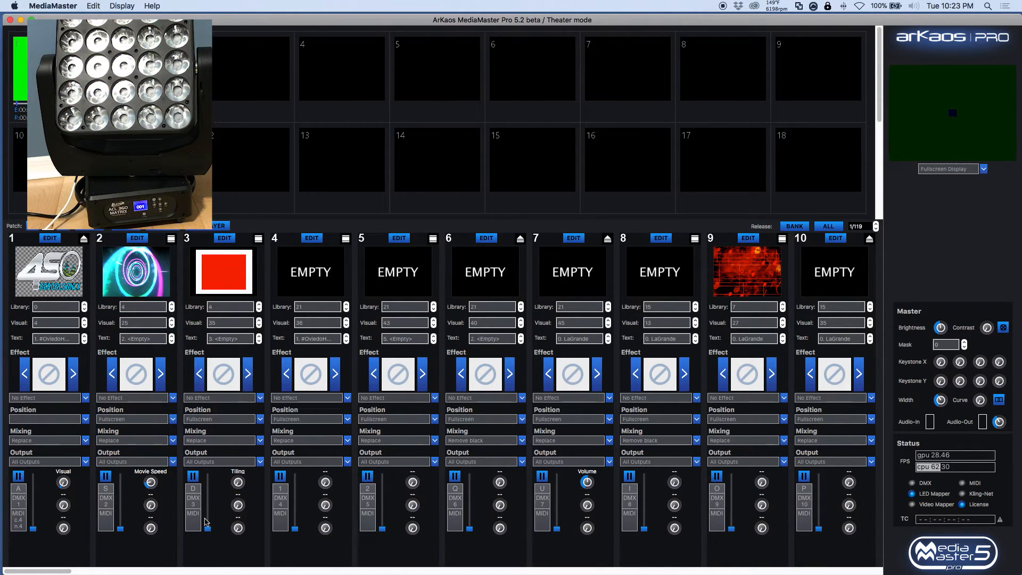
{"action": "left_click_drag", "start_coordinate": [207, 526], "coordinate": [208, 517]}
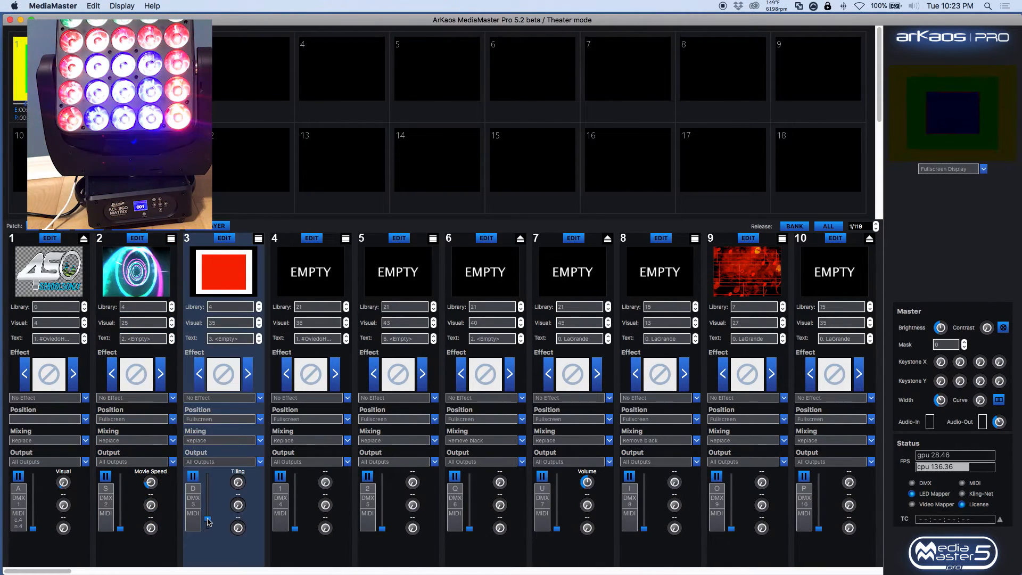
{"action": "left_click", "coordinate": [210, 469]}
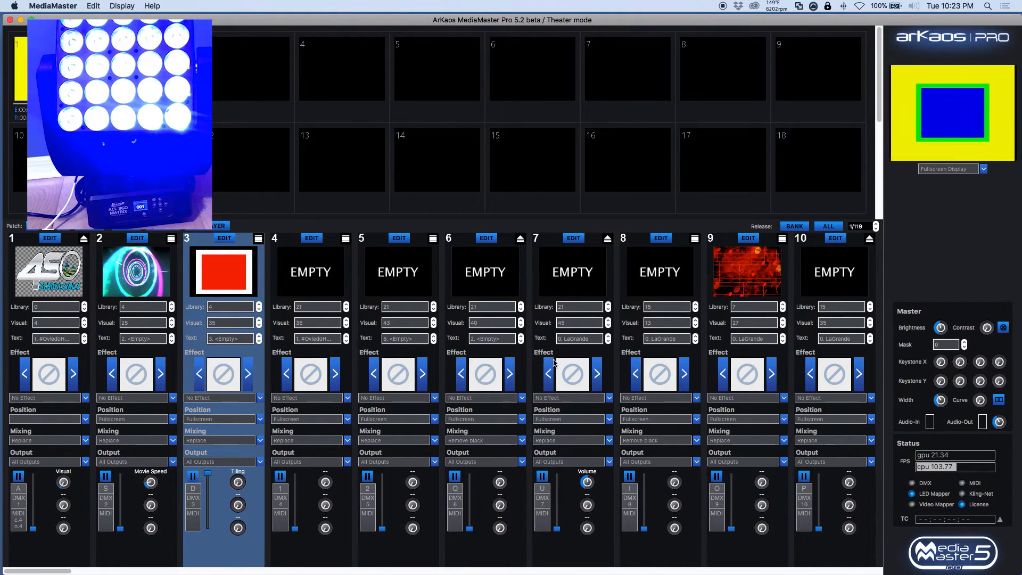
- Switch to Compu Show, release the ACL 360 Matrix's X-Y position control, and activate a Shutter Strobe preset
{"action": "key", "text": "ctrl+Right"}
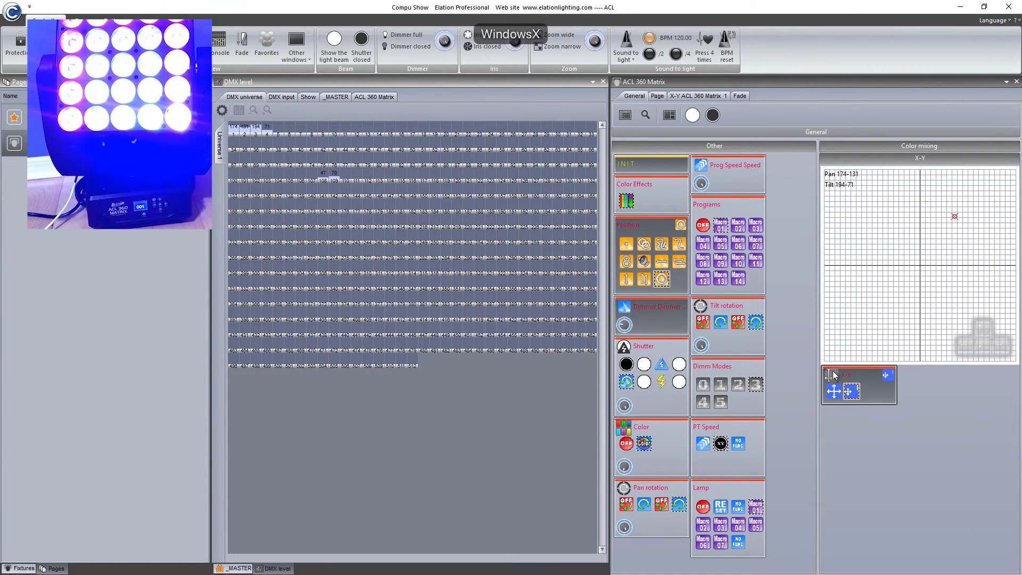
{"action": "left_click", "coordinate": [852, 392]}
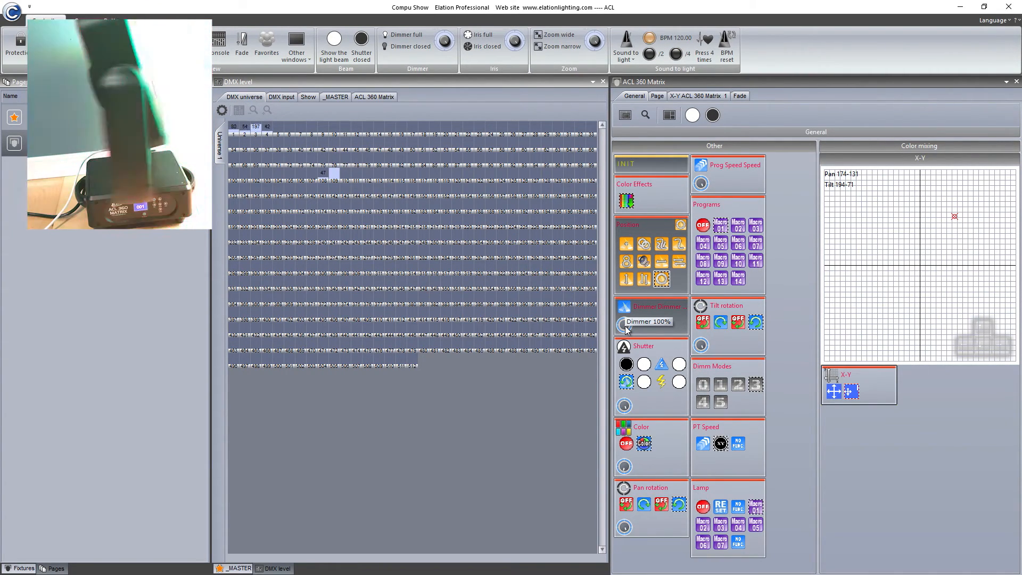
{"action": "left_click", "coordinate": [661, 364]}
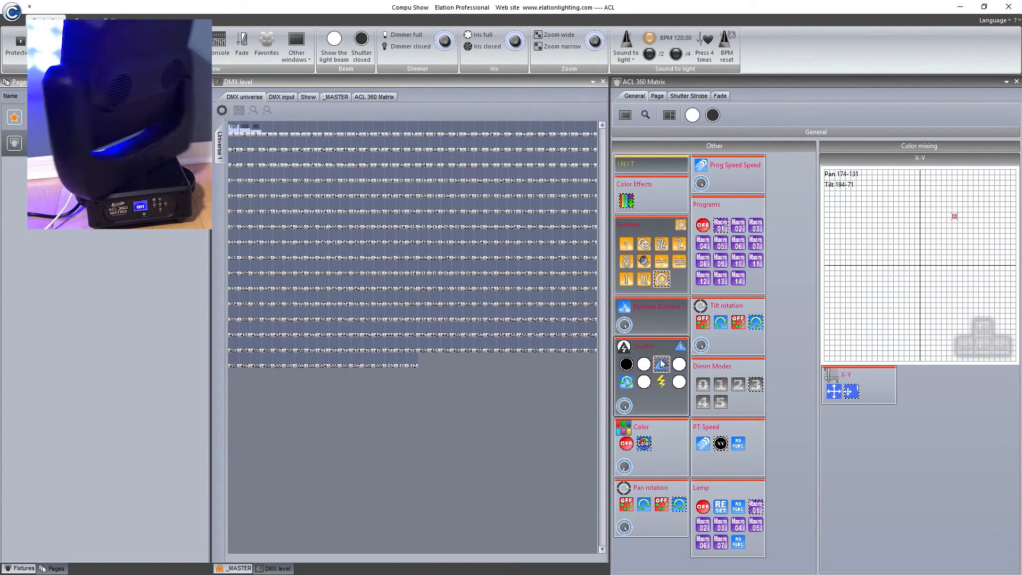